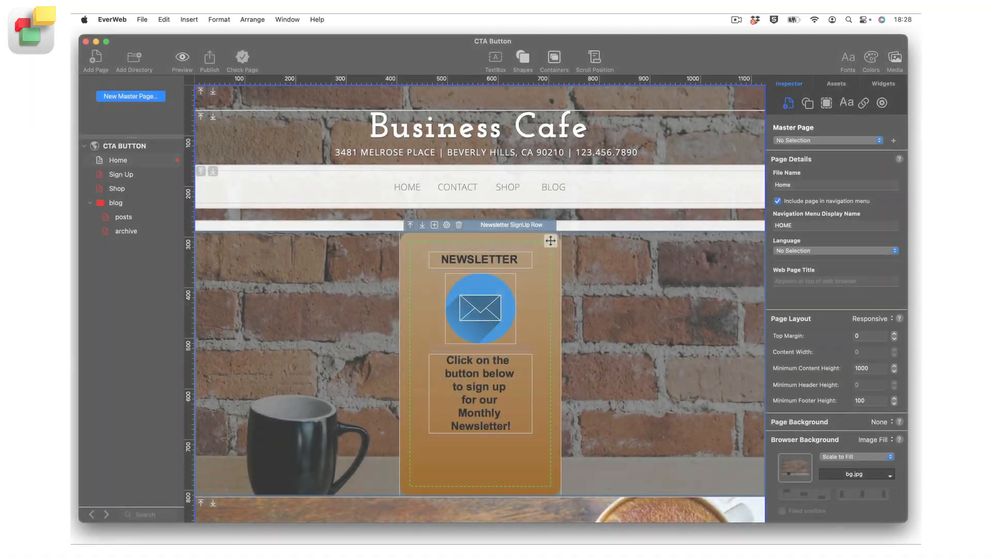
pyautogui.click(893, 57)
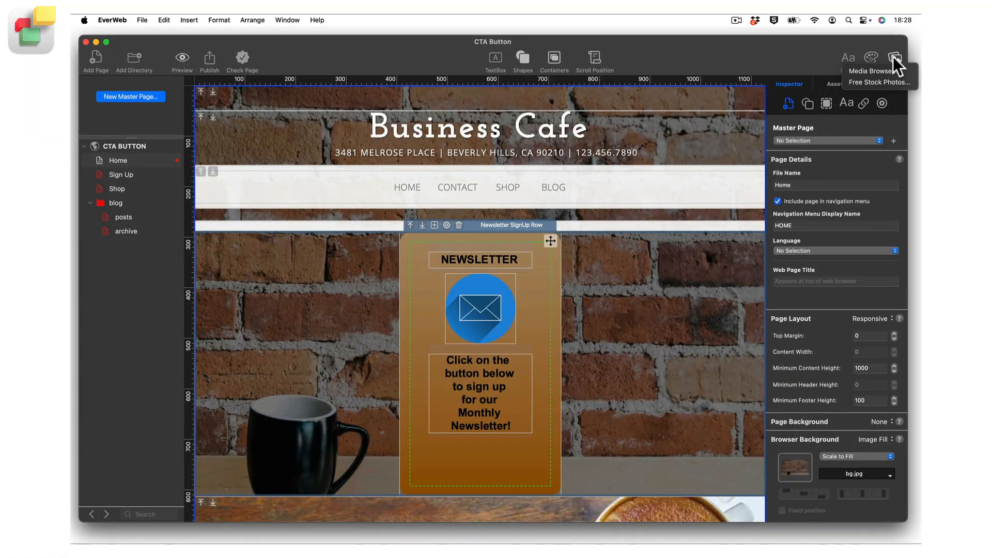
pyautogui.click(881, 82)
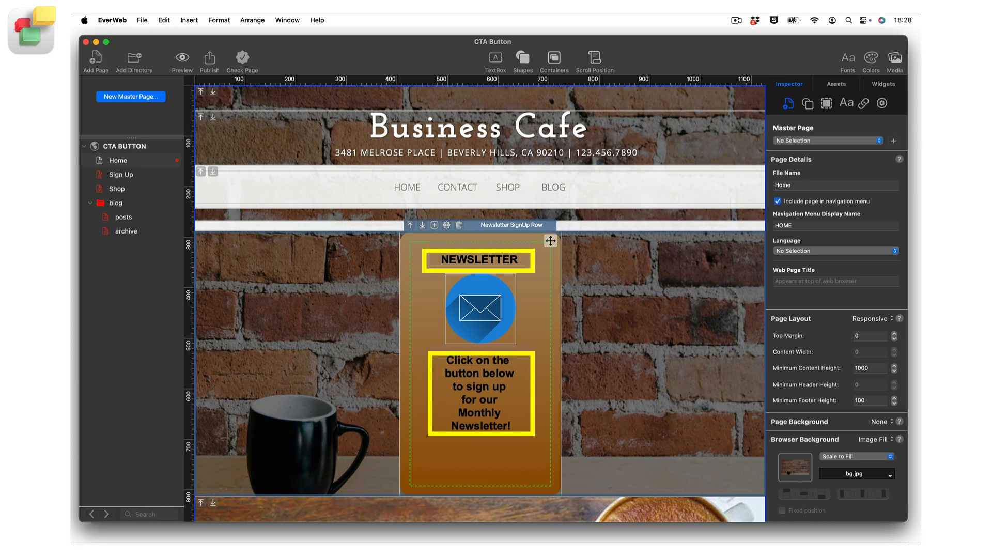
# Step: Insert a rectangle shape into the Newsletter Container, below the text about the monthly newsletter
pyautogui.click(550, 241)
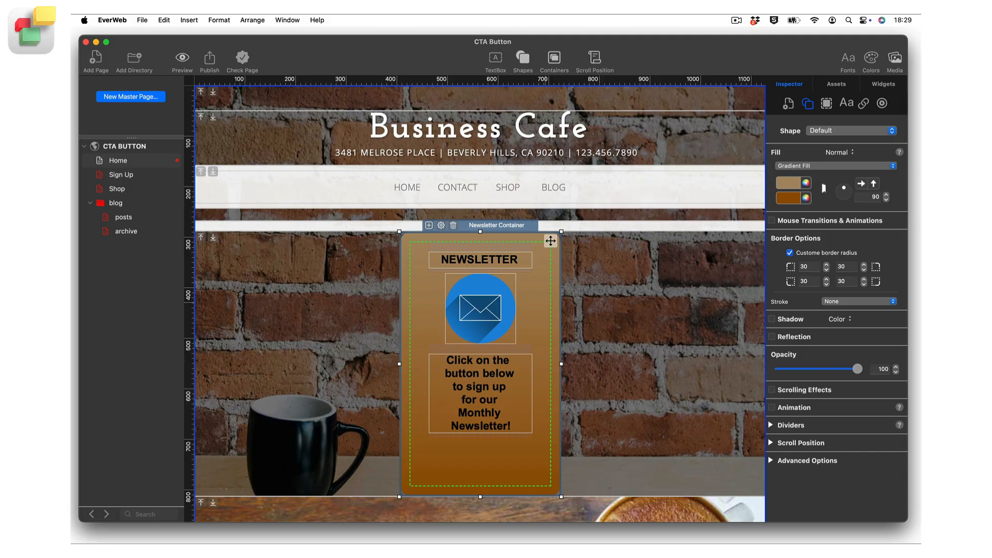
pyautogui.click(523, 57)
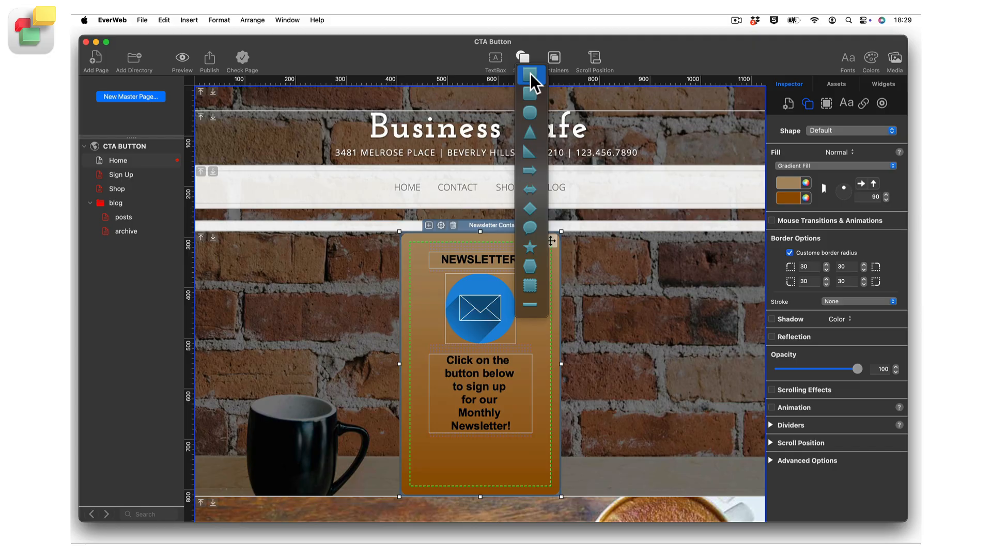
pyautogui.click(530, 74)
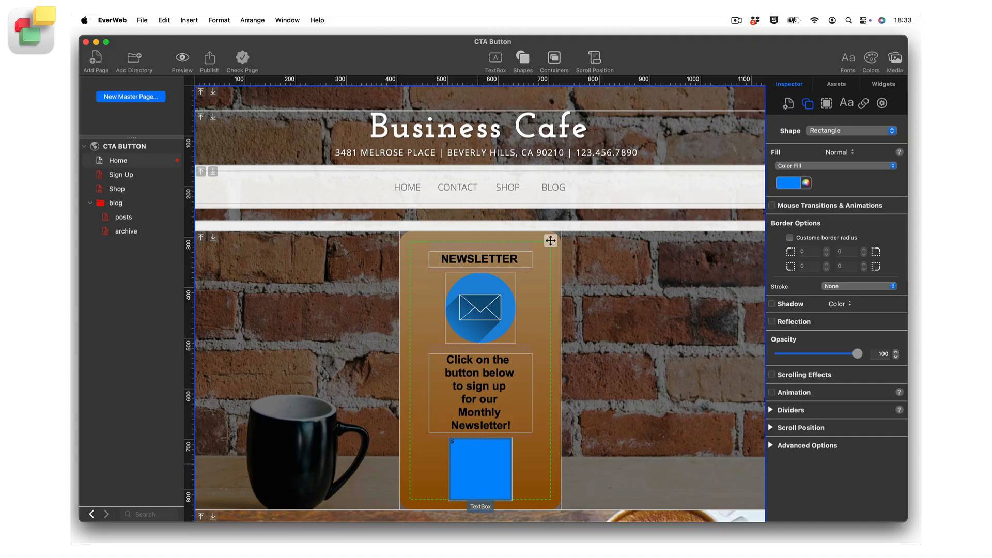
# Step: Enter the text "SIGN ME UP!" in the blue rectangle and apply the Heading 1 paragraph style to it
pyautogui.write('SIGN ME UP!')
pyautogui.press('super+a')
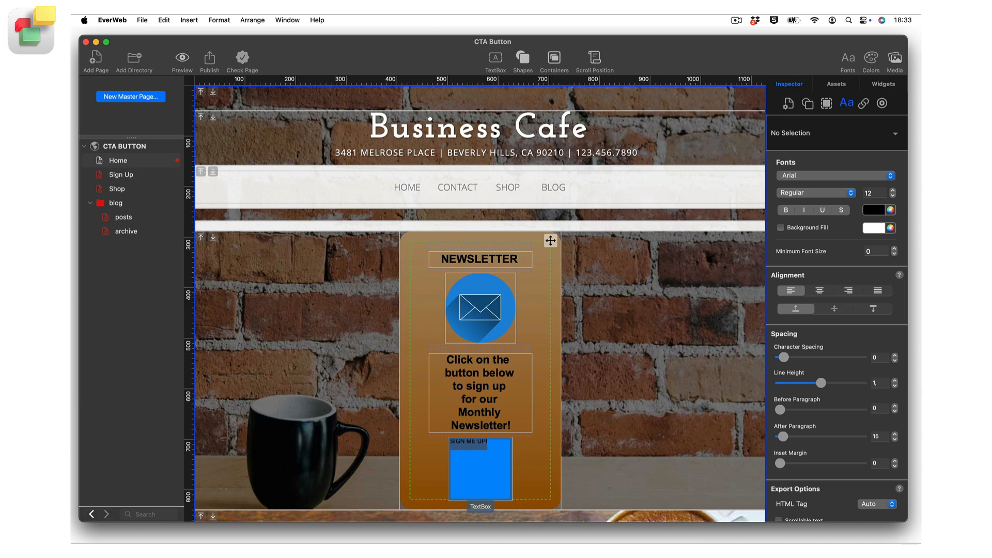
pyautogui.click(831, 130)
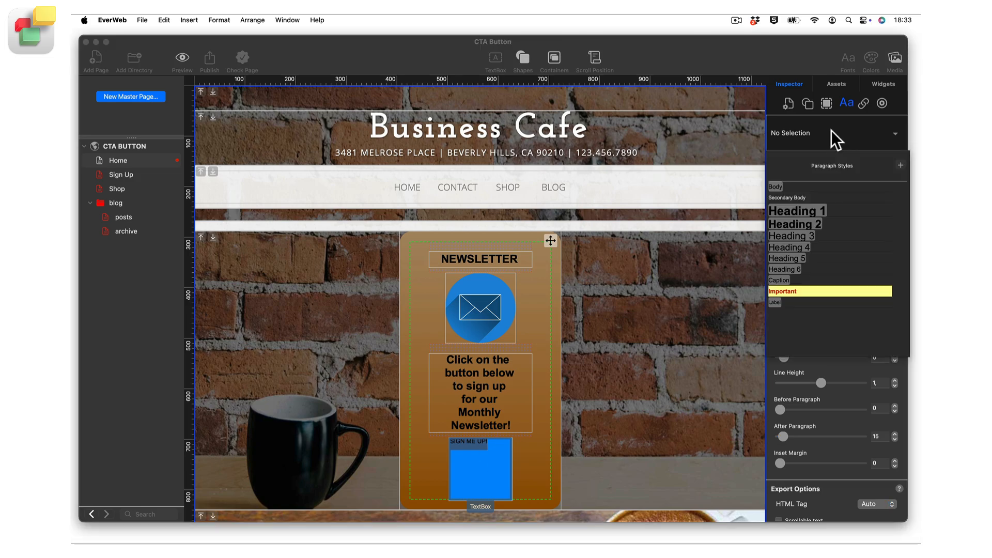
pyautogui.click(824, 207)
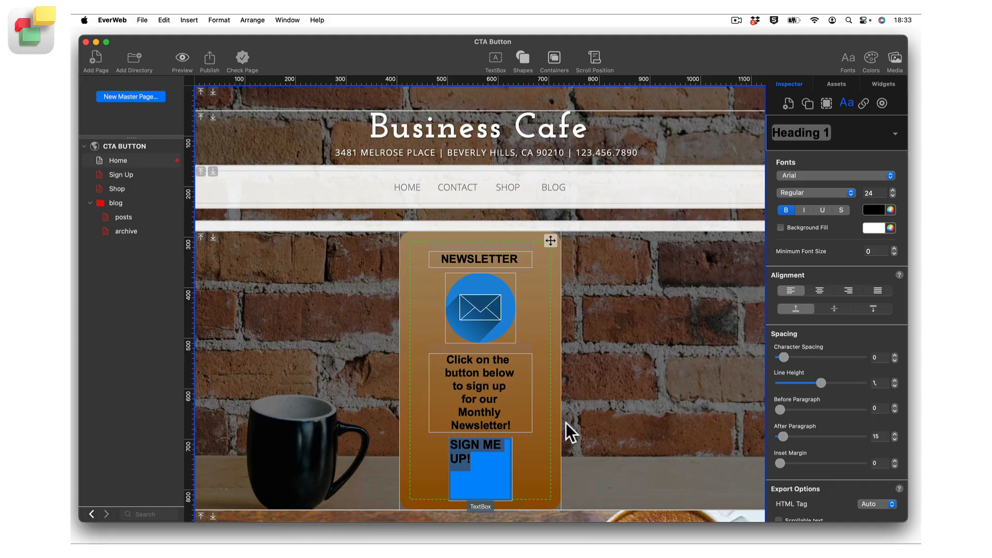
# Step: Resize the blue rectangle into a wider, shorter button that fits "SIGN ME UP!" on a single line
pyautogui.click(499, 468)
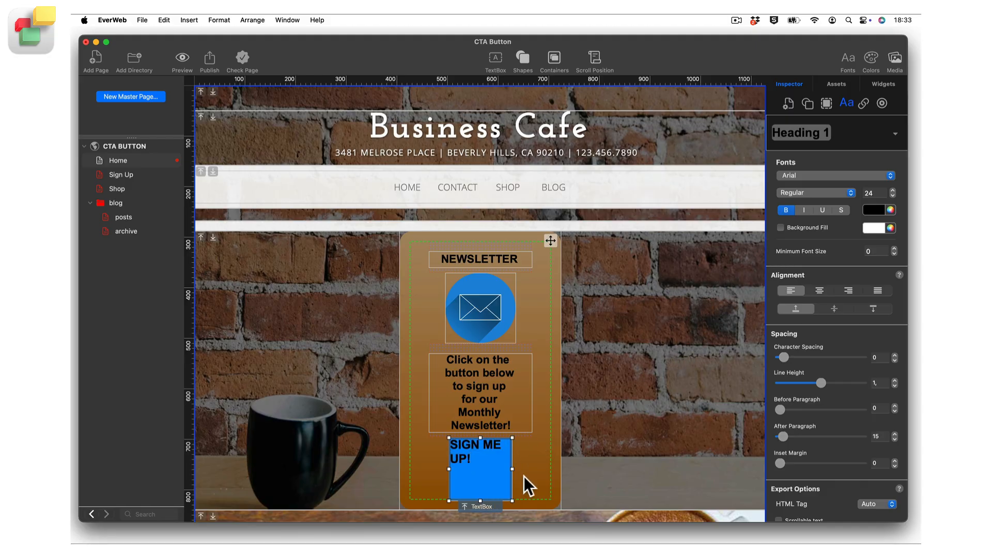
pyautogui.moveTo(536, 491); pyautogui.dragTo(556, 491)
pyautogui.moveTo(505, 521); pyautogui.dragTo(506, 485)
# Step: Center the "SIGN ME UP!" text horizontally and vertically in the button and set its After Paragraph spacing to 0
pyautogui.doubleClick(482, 448)
pyautogui.press('super+a')
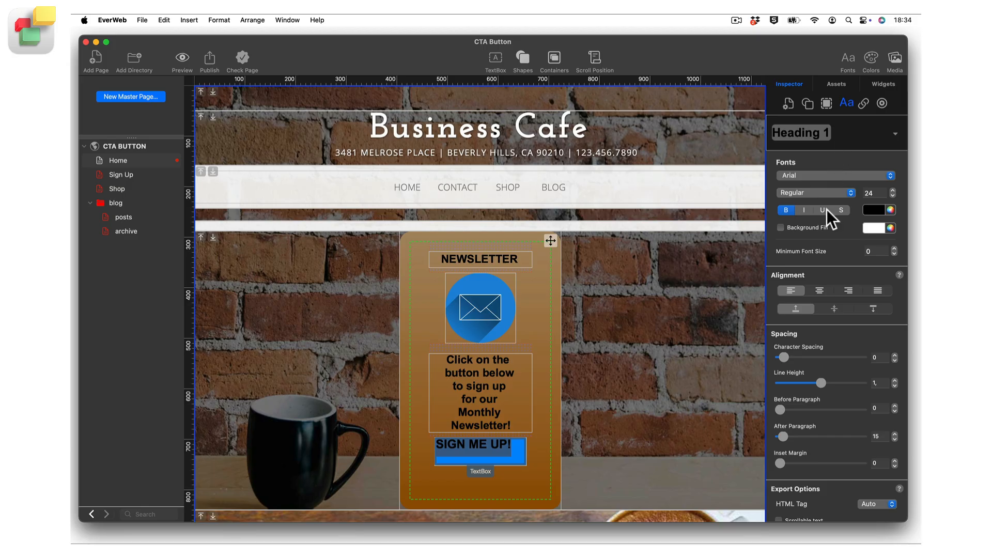
pyautogui.click(821, 290)
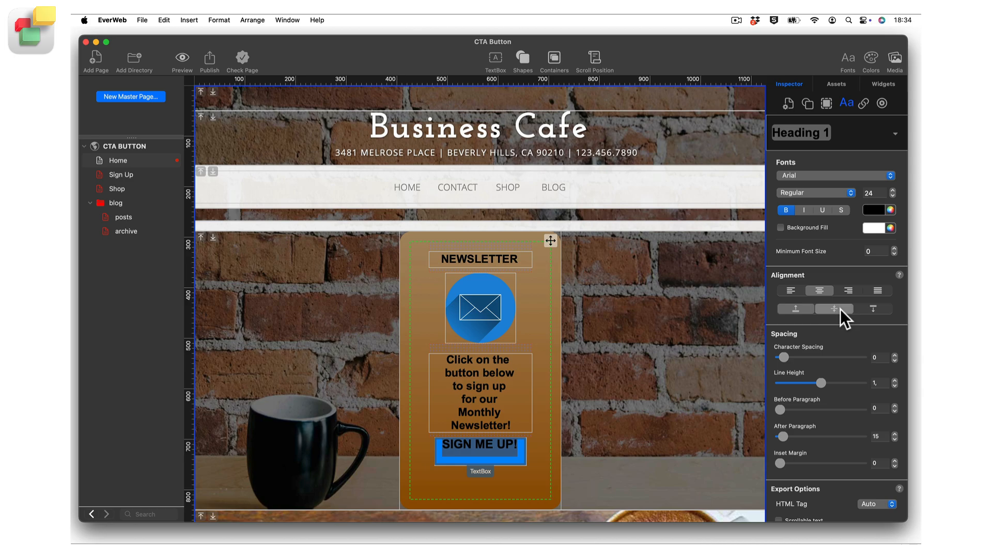
pyautogui.click(834, 308)
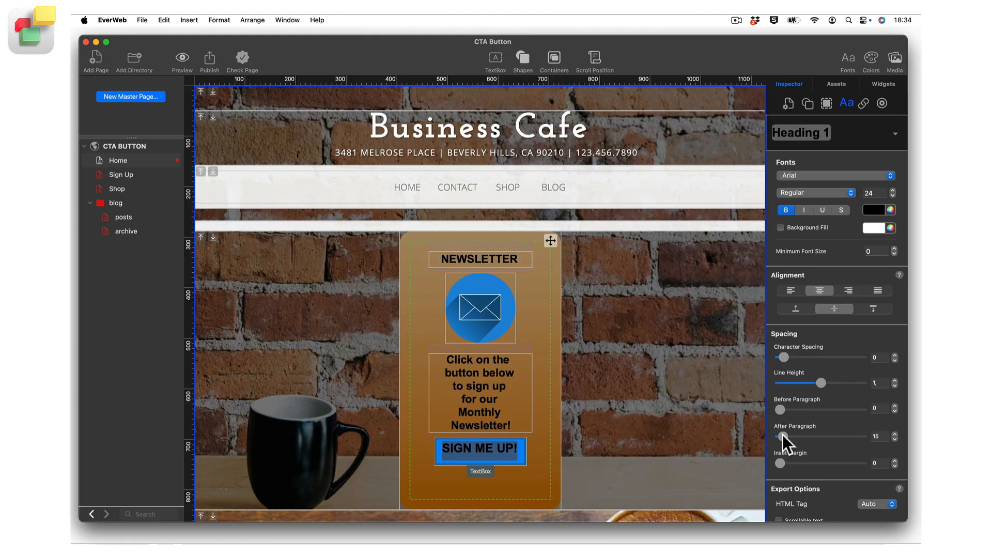
pyautogui.moveTo(782, 435); pyautogui.dragTo(757, 439)
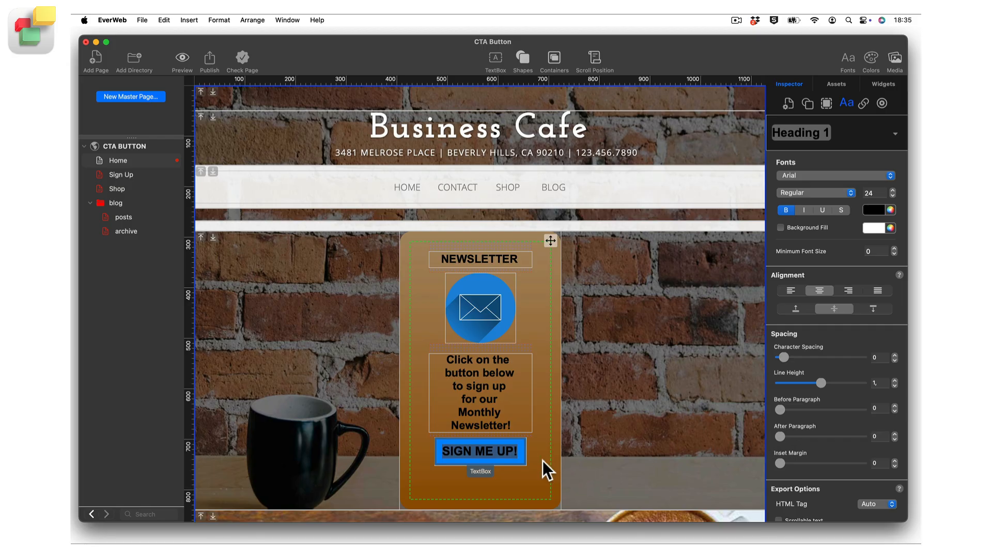
pyautogui.press('Escape')
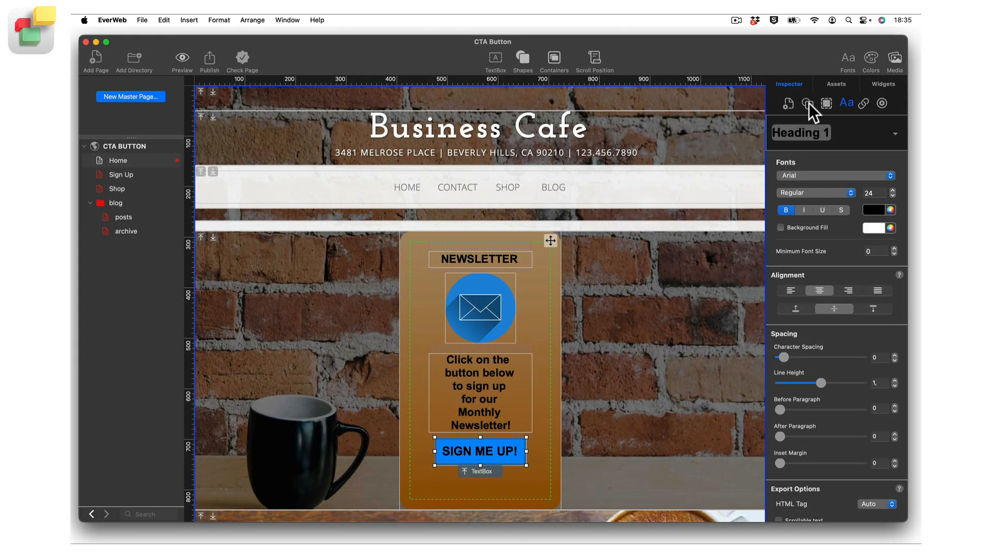
# Step: Change the color fill of the "SIGN ME UP!" button to a slightly lighter blue
pyautogui.click(808, 103)
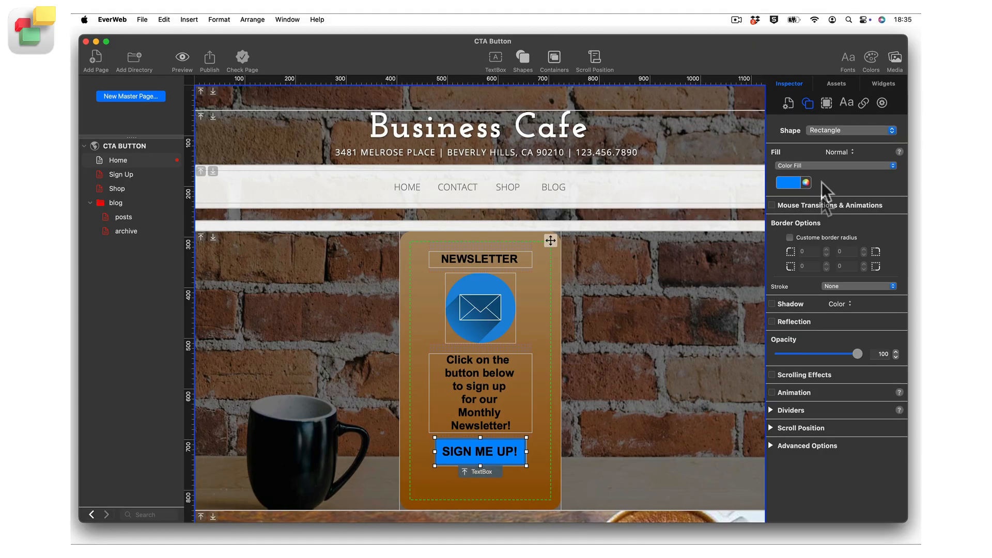
pyautogui.click(795, 182)
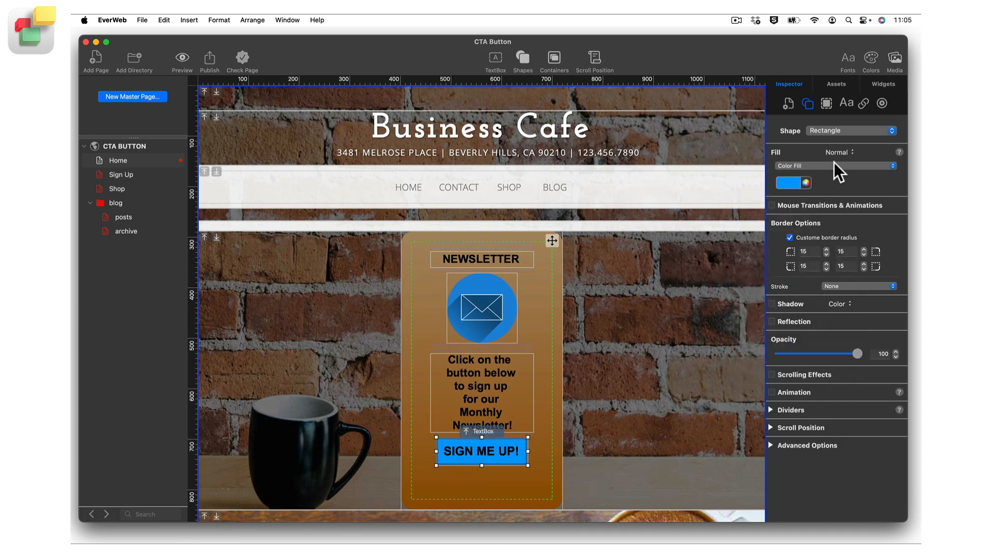
pyautogui.click(836, 164)
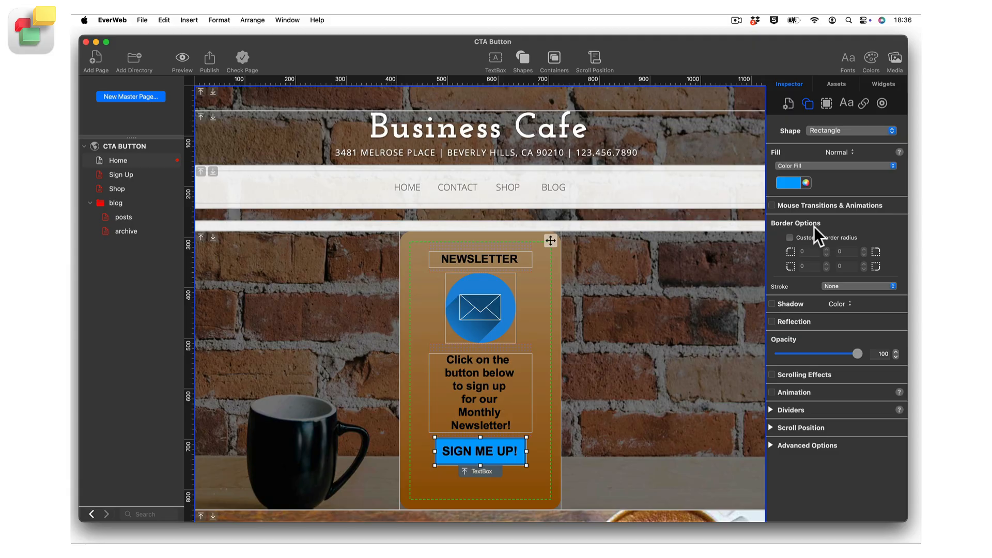
# Step: Enable a custom border radius on the "SIGN ME UP!" button and set all four corners to 15
pyautogui.click(789, 237)
pyautogui.click(810, 252)
pyautogui.write('15')
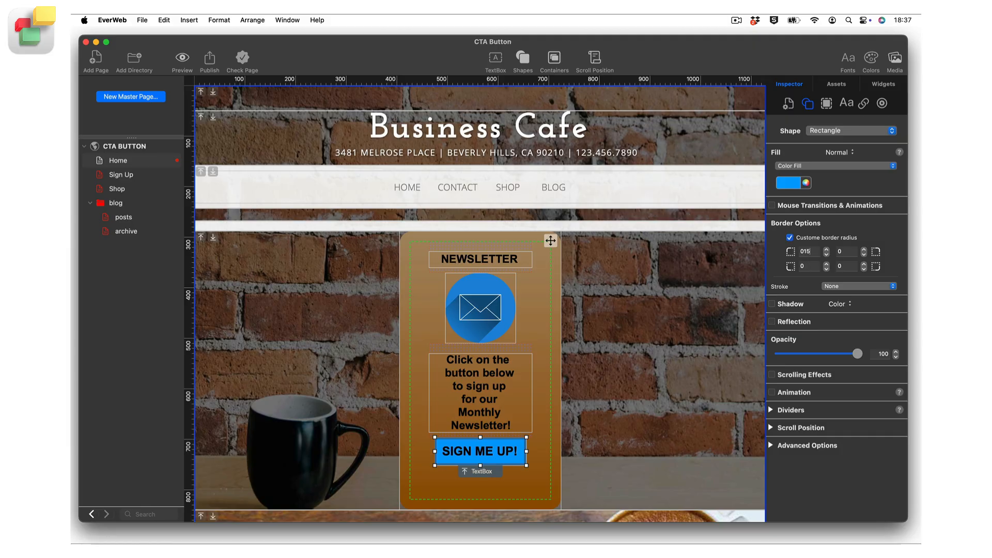
pyautogui.press('Tab')
pyautogui.write('15')
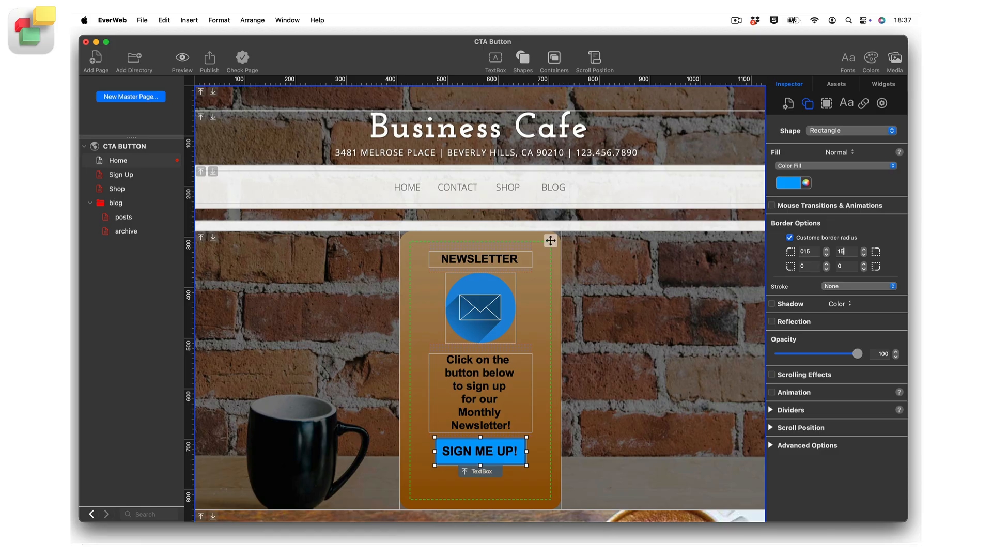
pyautogui.write('1515')
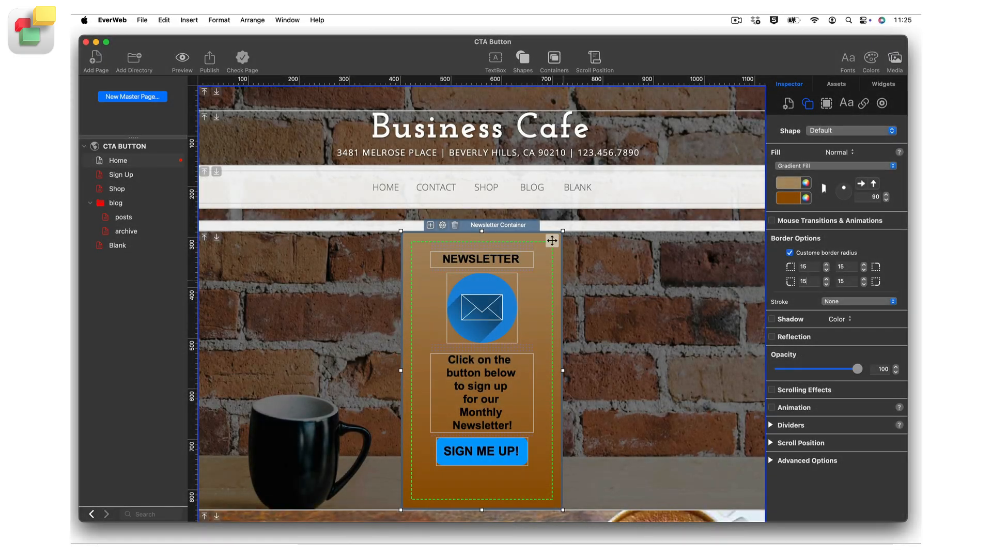
# Step: Open the Blank page and increase the corner radius of the blue round rectangle on it
pyautogui.click(144, 242)
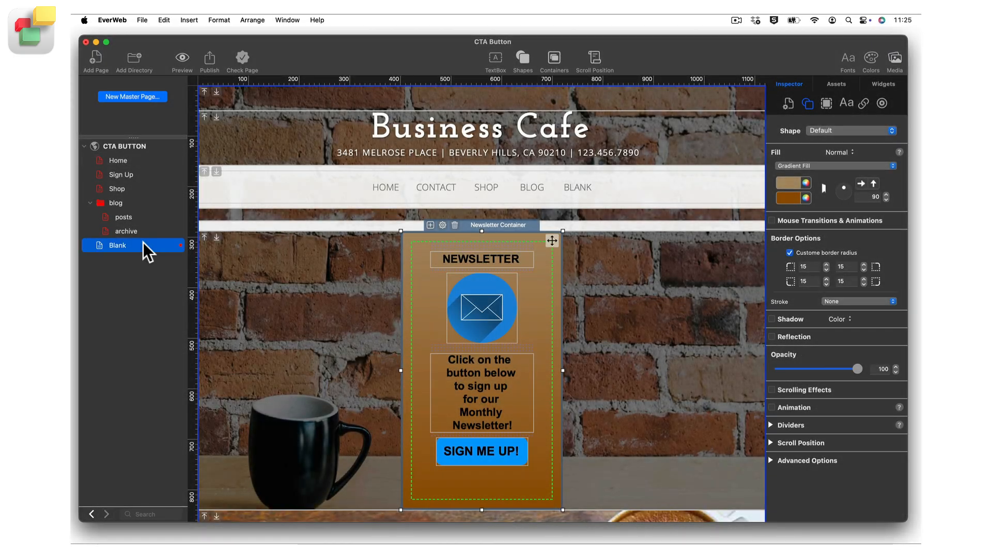
pyautogui.click(489, 304)
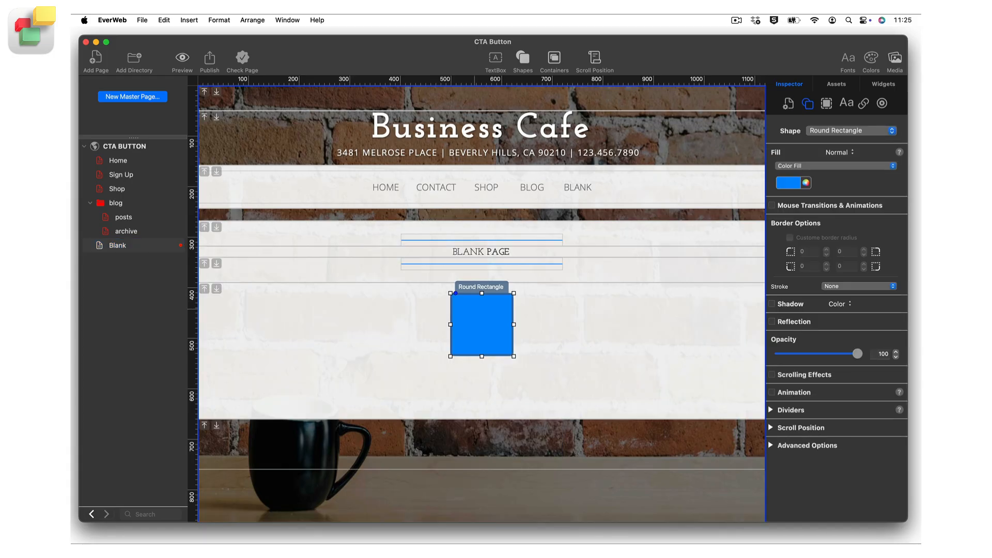
pyautogui.click(882, 102)
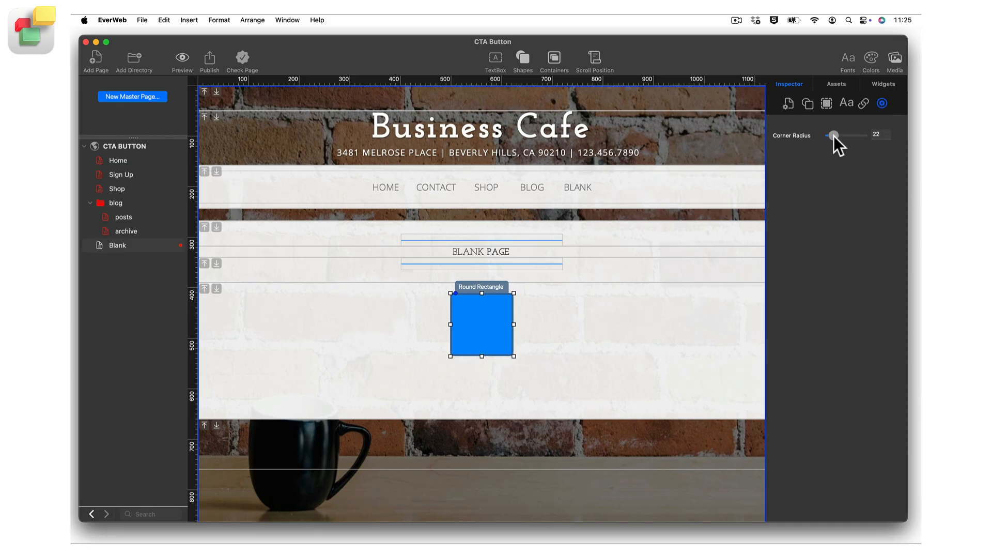
pyautogui.moveTo(834, 136); pyautogui.dragTo(844, 136)
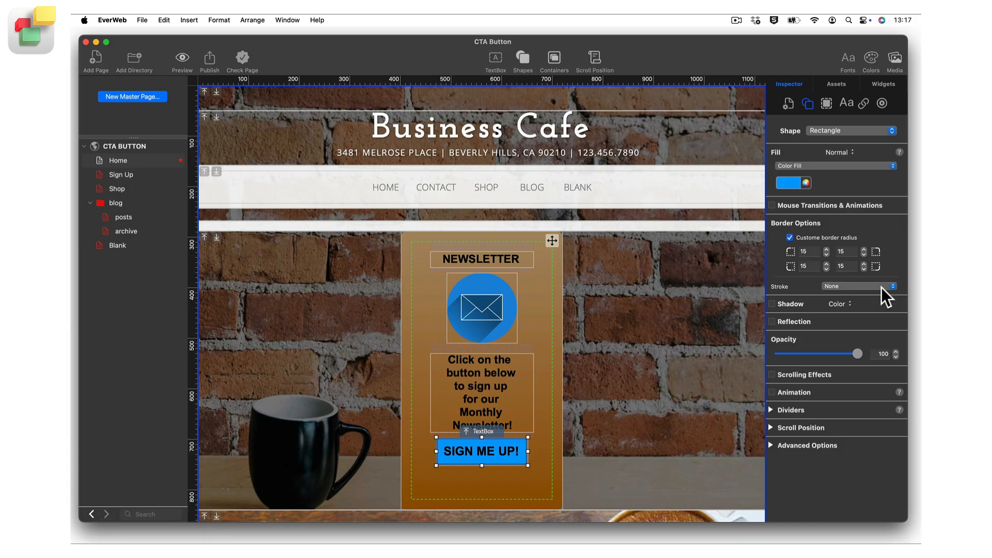
# Step: Review the stroke types available for the "SIGN ME UP!" button and keep None
pyautogui.click(881, 287)
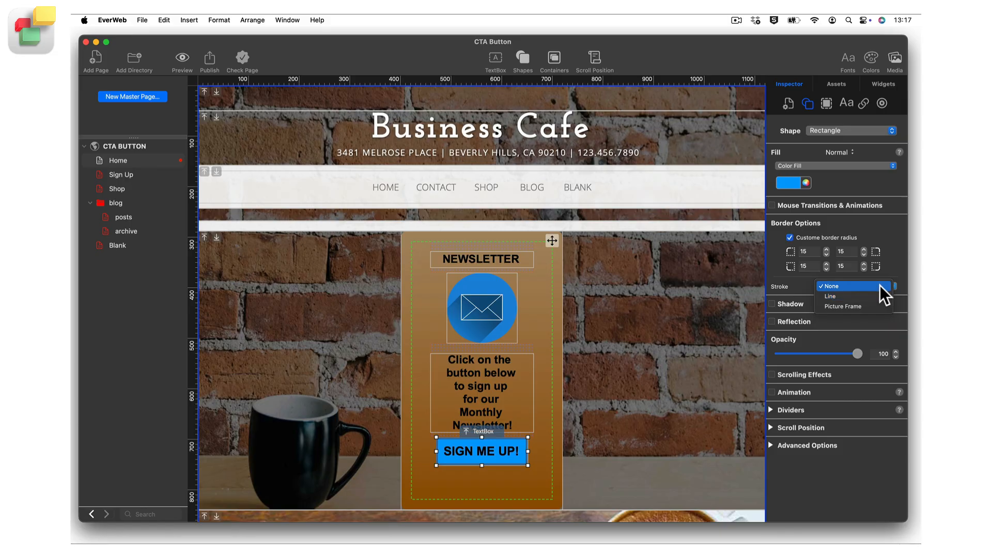
pyautogui.click(879, 284)
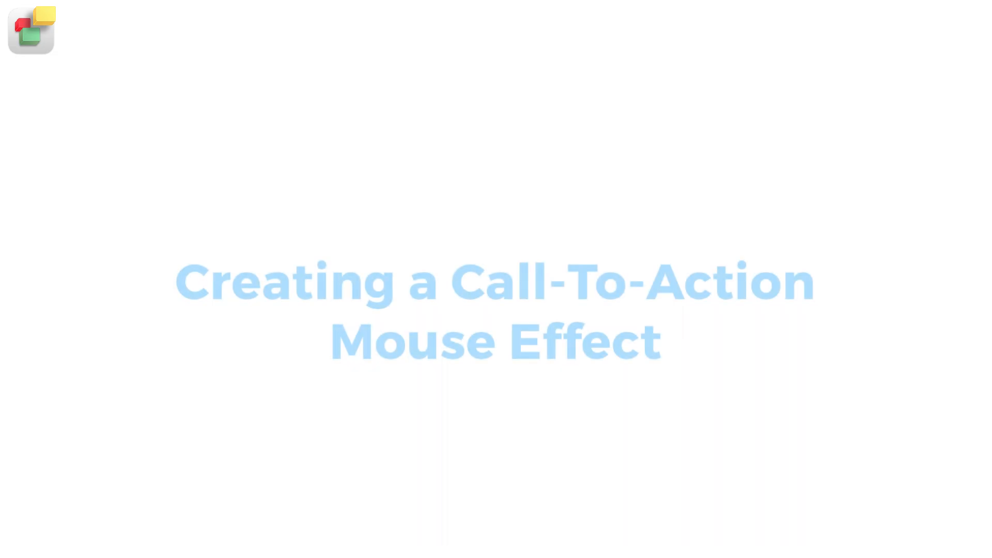